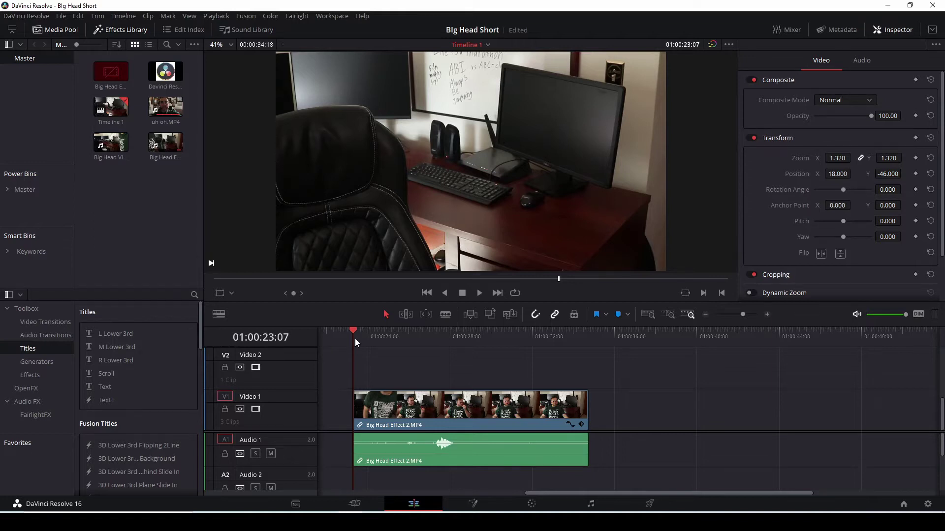
Select the Big Head Effect 2 video and audio clip on the timeline.
click(412, 417)
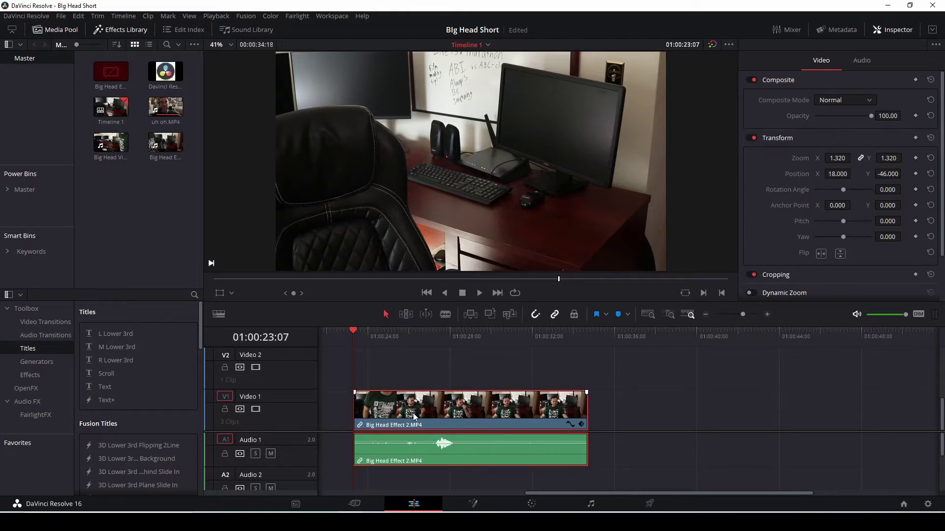
Copy-paste the Big Head Effect 2 clip onto V2/A2 over the original, then scrub to the big-head start frame.
key(ctrl+c)
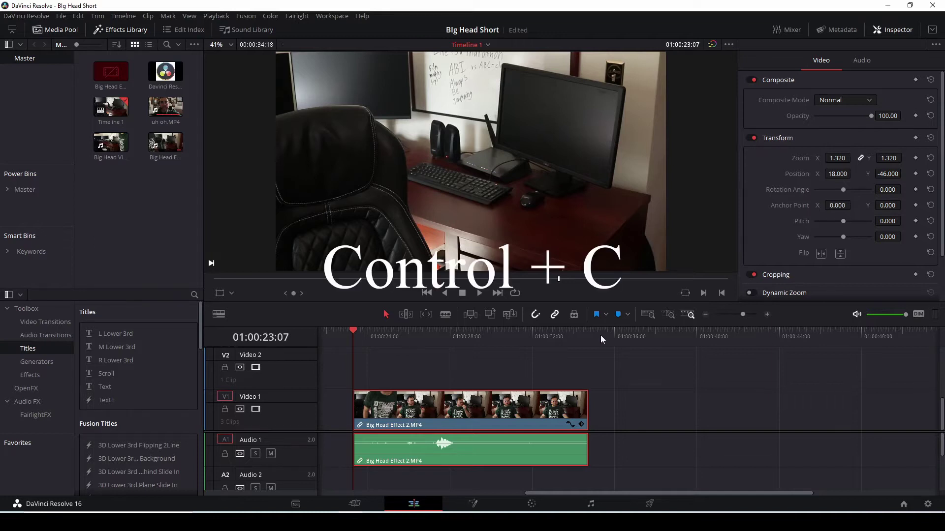
click(598, 337)
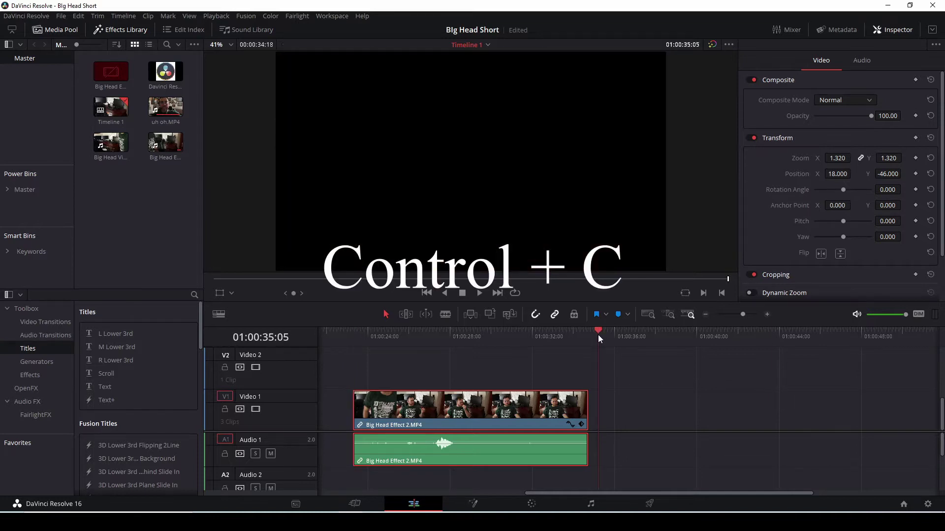
key(ctrl+v)
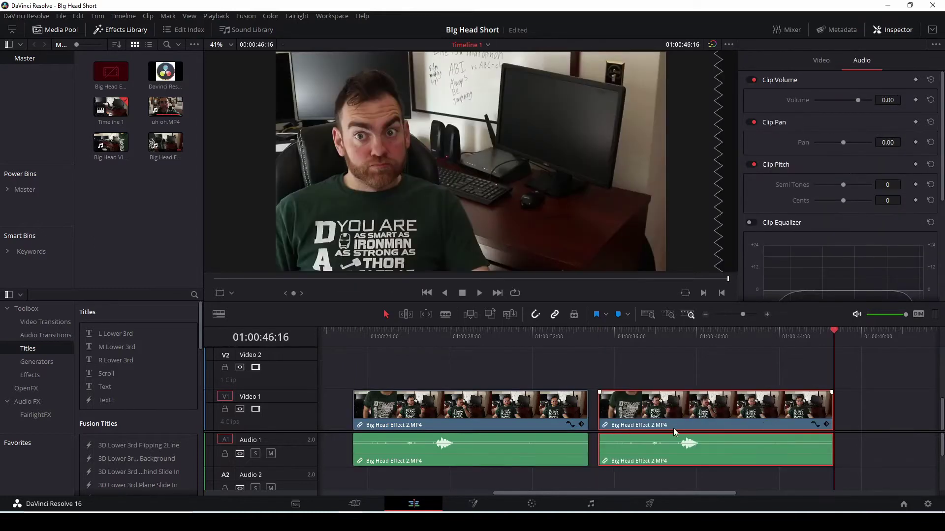
drag(674, 433, 427, 367)
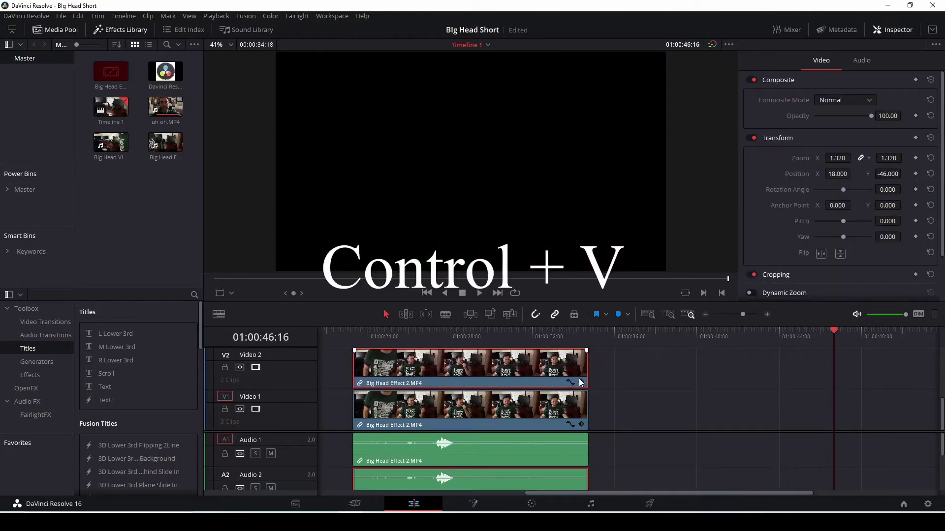
click(511, 336)
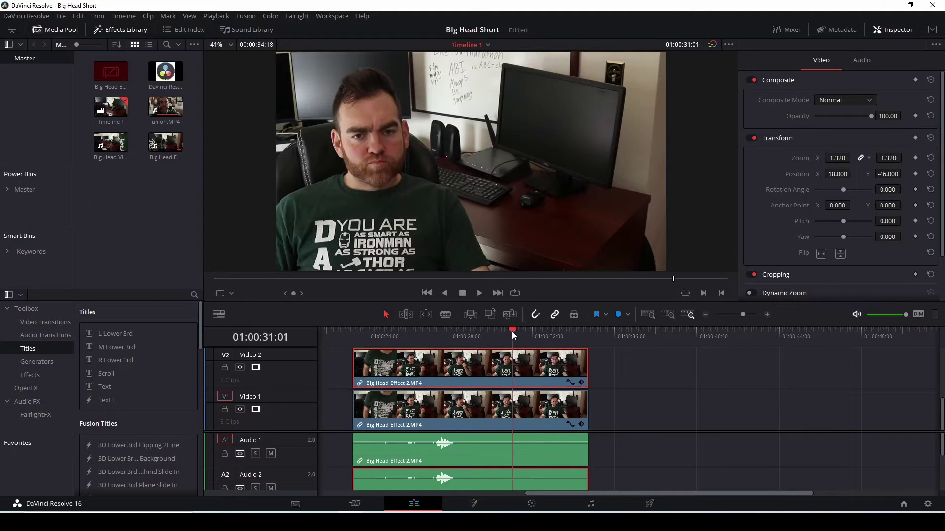
drag(512, 330, 552, 335)
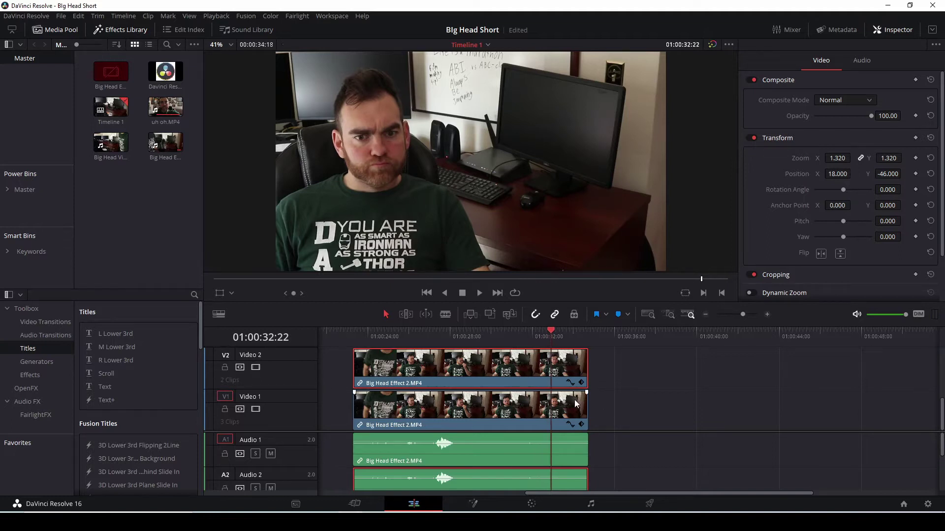
Blade the Video 2 copy at 01:00:32:22, delete the first piece, and preview the remainder.
key(b)
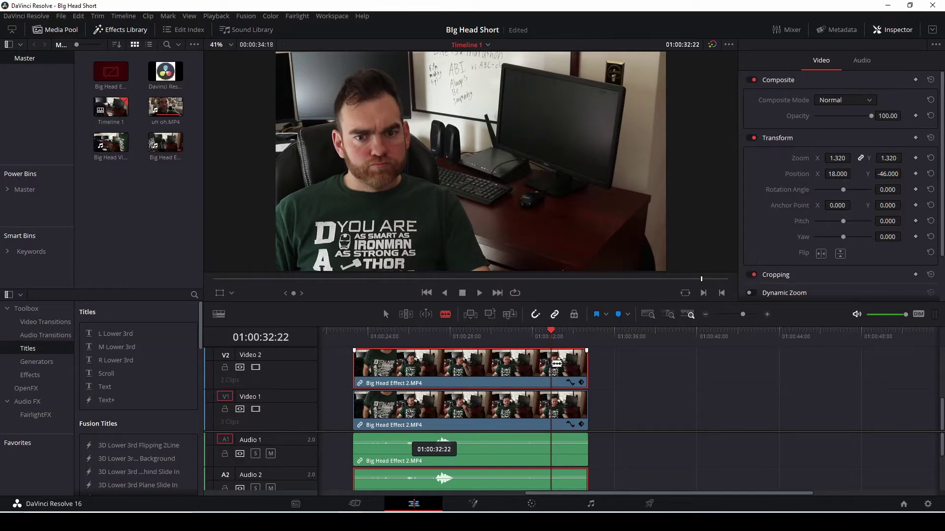
click(556, 365)
key(a)
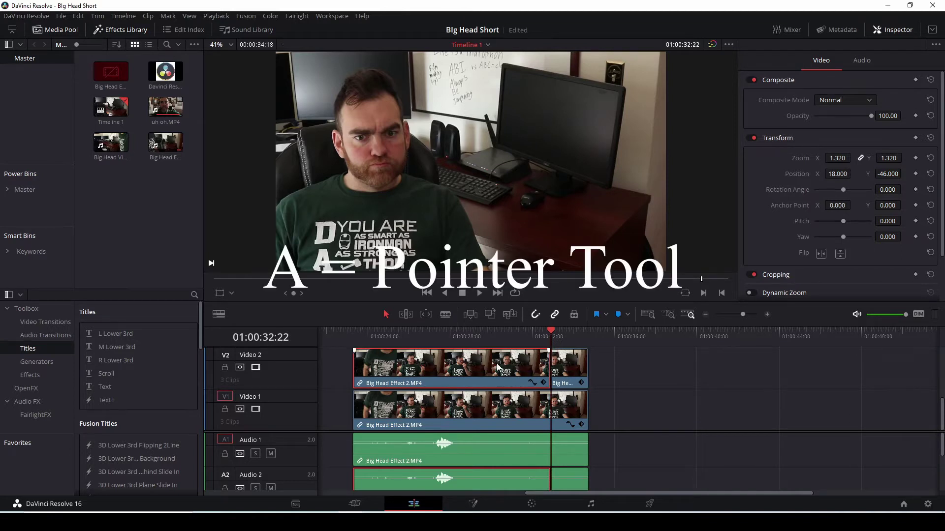
key(BackSpace)
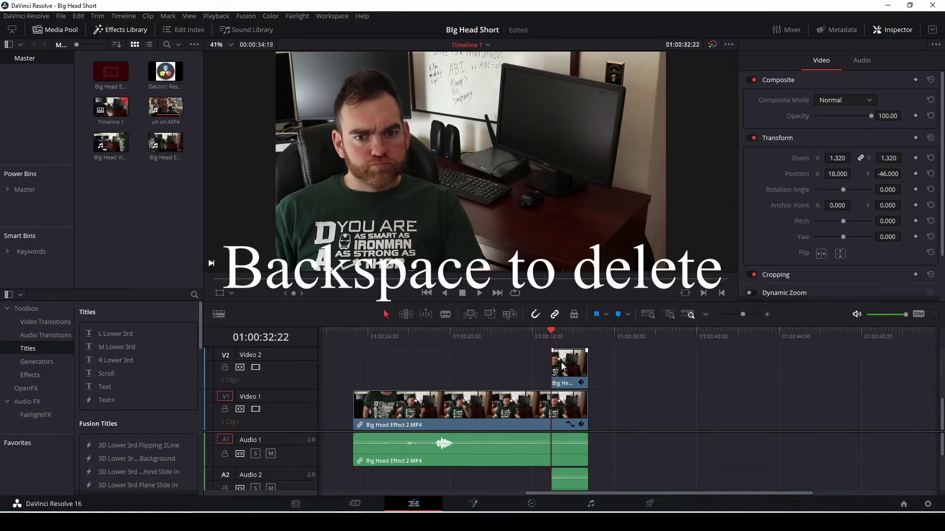
key(space)
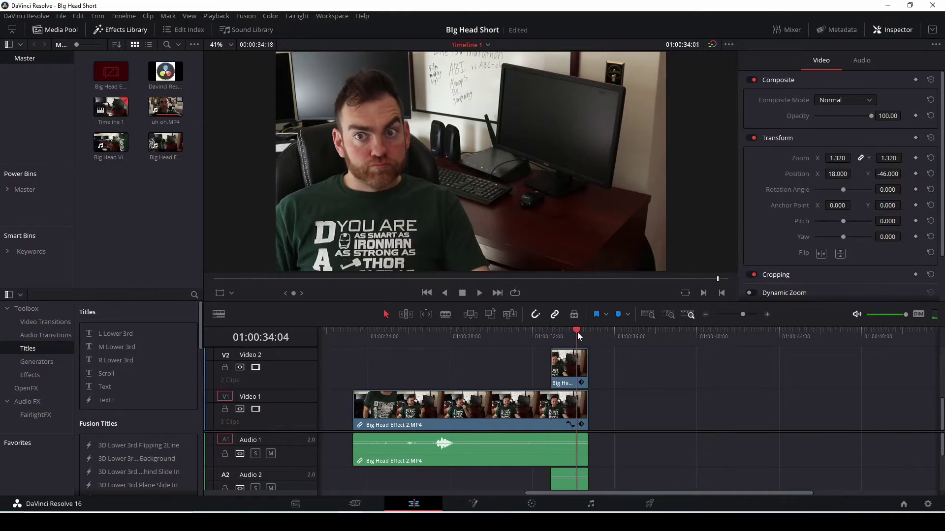
click(555, 333)
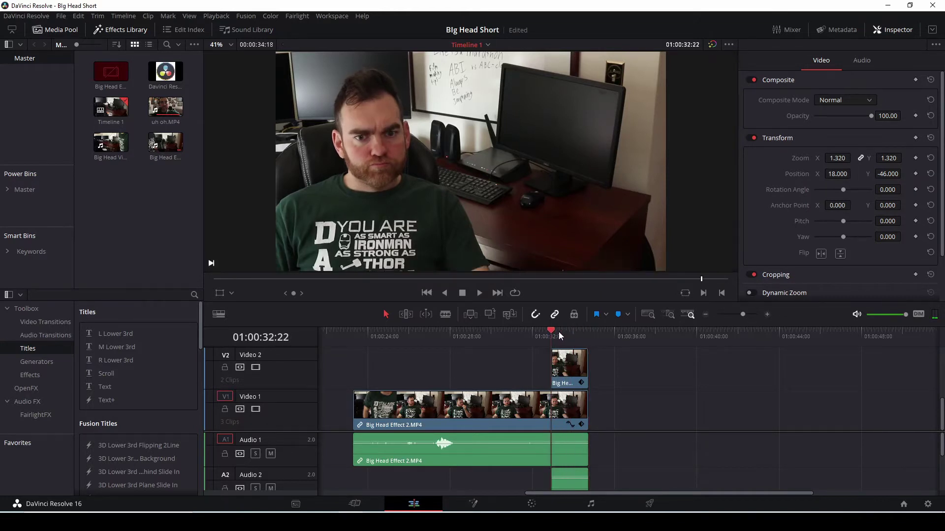
click(565, 359)
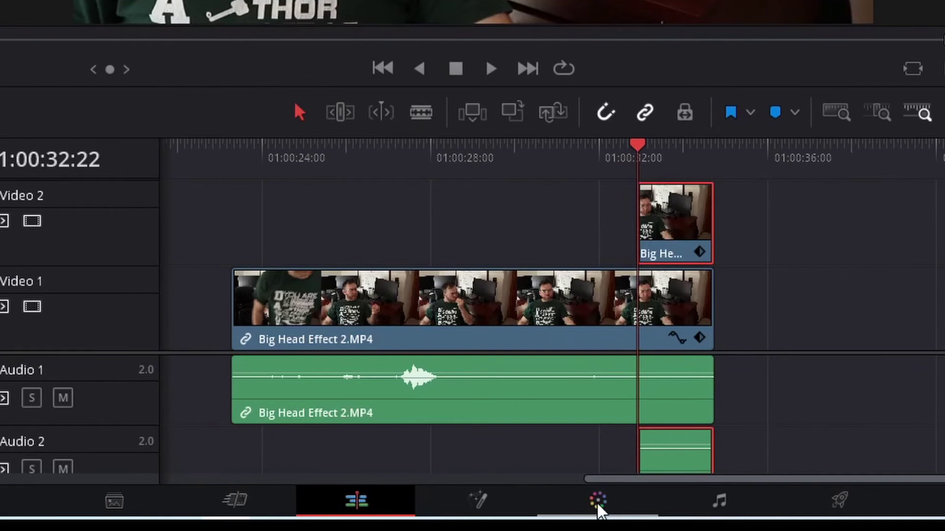
Open the Video 2 clip on the Color page and add a Curve window to node 01.
click(596, 501)
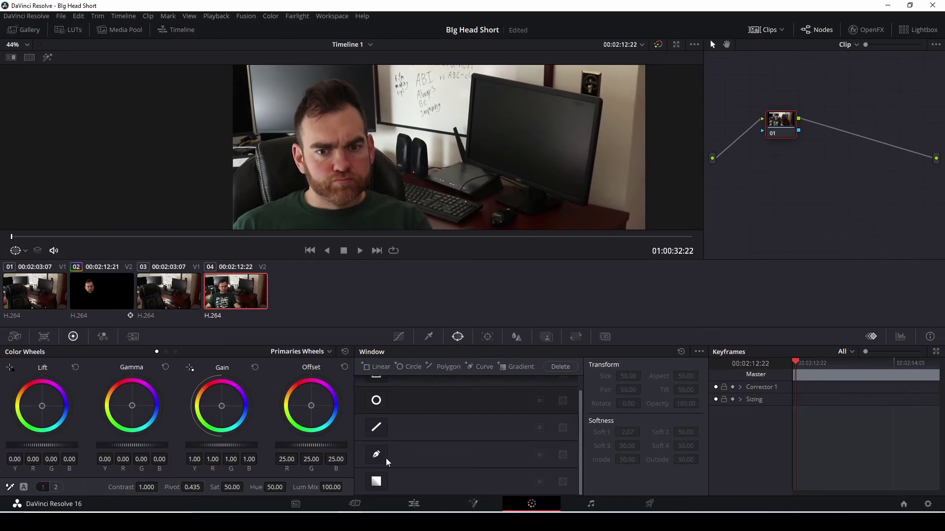
click(377, 456)
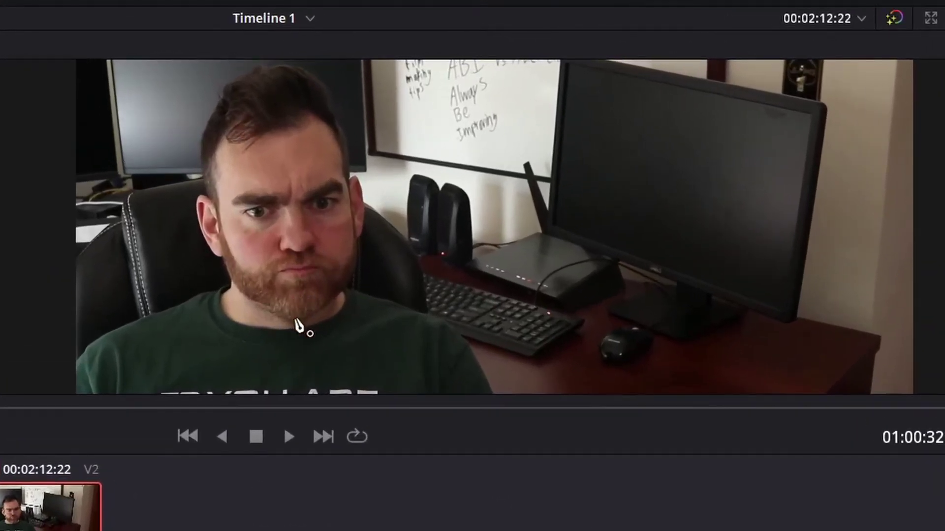
Trace the curve from under the chin up the right jaw, past the right ear, over the head.
click(295, 314)
click(321, 308)
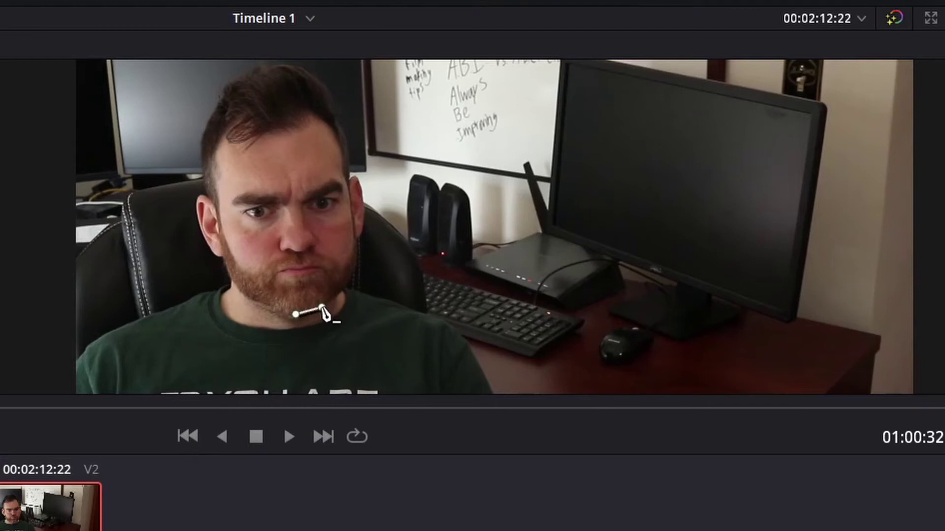
click(337, 295)
click(348, 271)
click(355, 257)
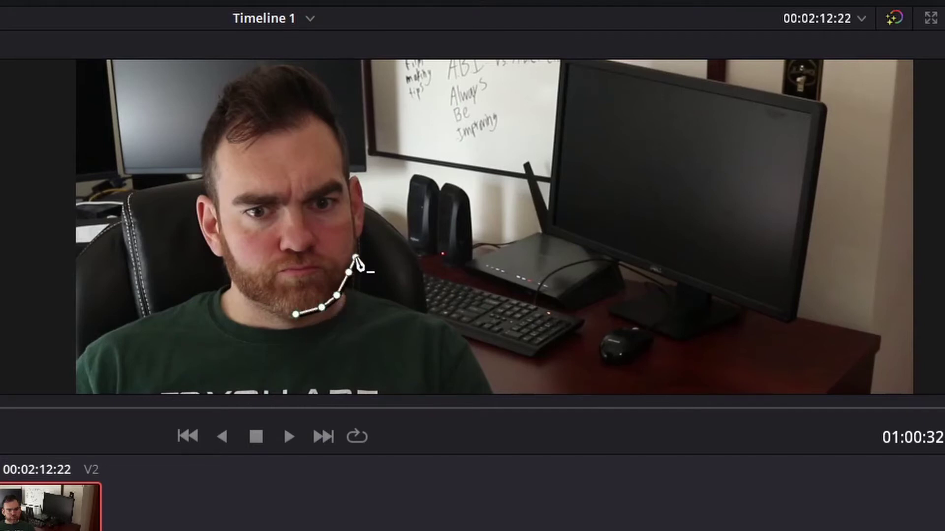
click(356, 240)
click(362, 230)
click(370, 207)
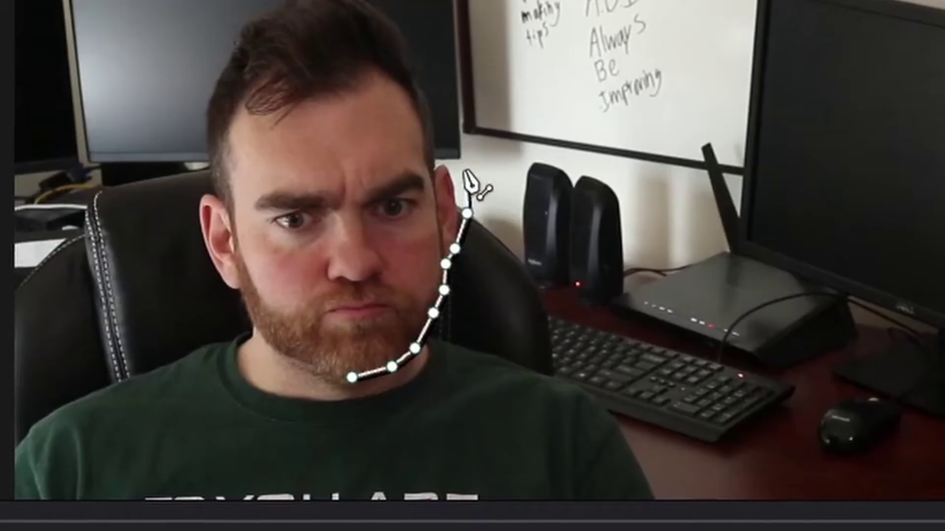
click(465, 170)
click(426, 104)
click(390, 30)
click(312, 4)
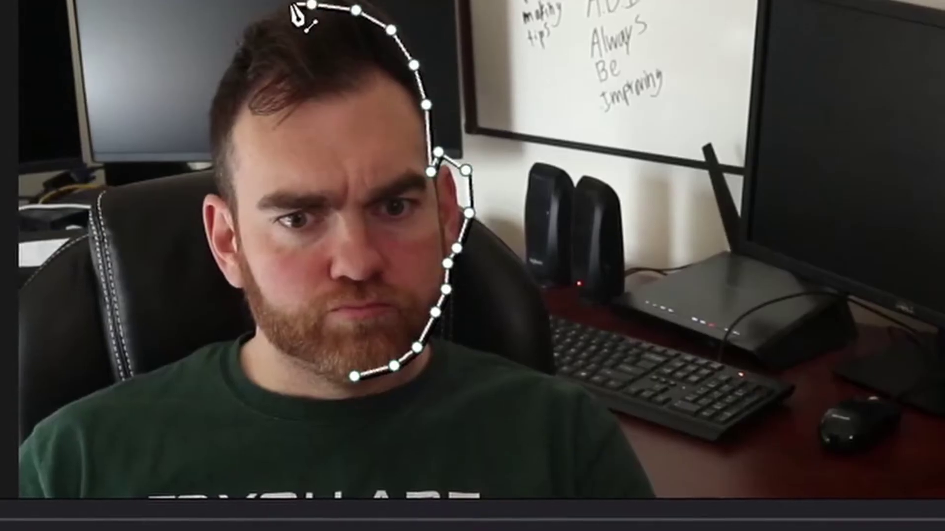
click(257, 34)
Continue the outline down the left side, around the left ear and jaw, closing it at the chin.
click(217, 100)
click(216, 159)
click(197, 204)
click(203, 237)
click(223, 277)
click(249, 287)
click(250, 298)
click(261, 331)
click(279, 355)
click(315, 368)
click(354, 376)
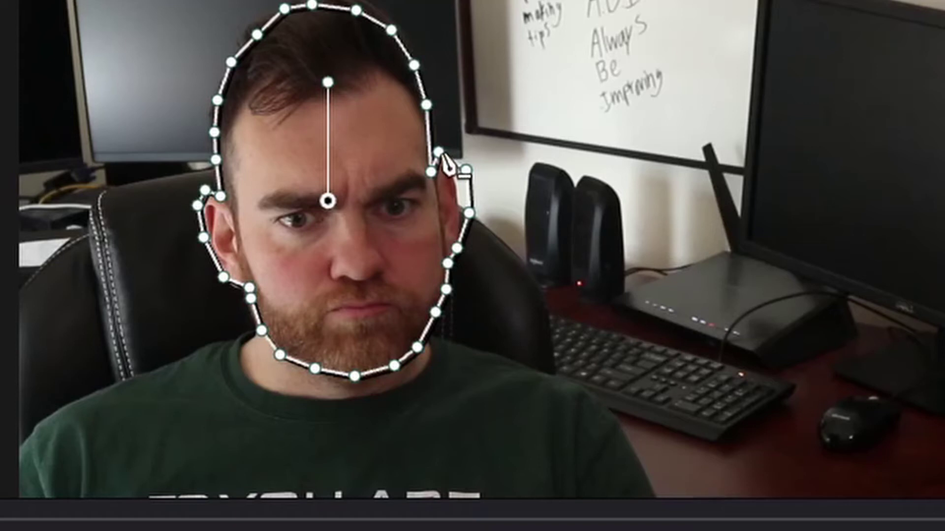
Adjust the mask points near the right temple and ear to tighten the outline.
drag(438, 151, 448, 164)
click(461, 188)
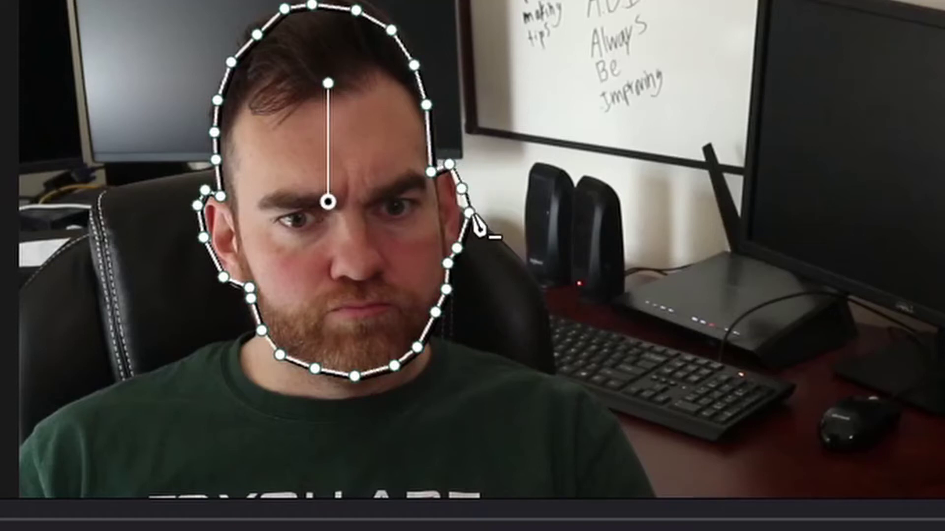
drag(469, 212, 465, 214)
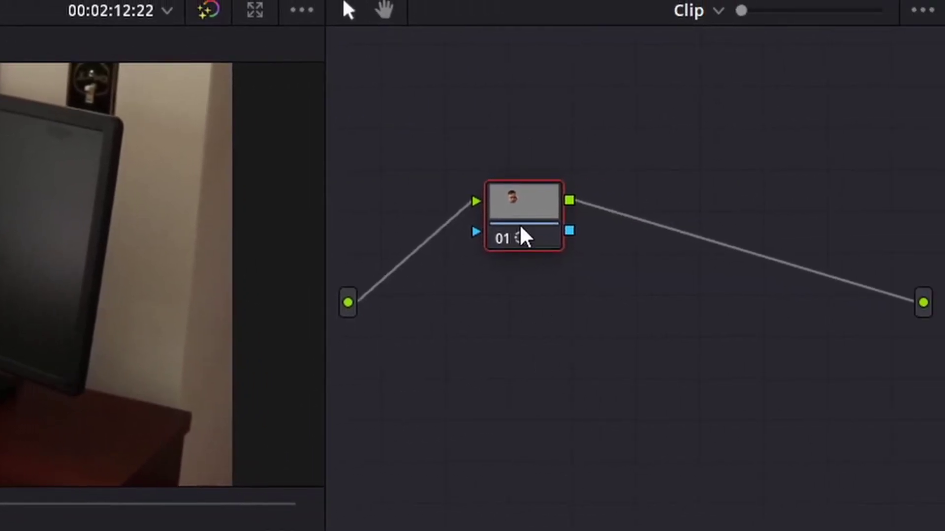
Reposition node 01 and add an Alpha Output to the node graph.
drag(522, 237, 449, 197)
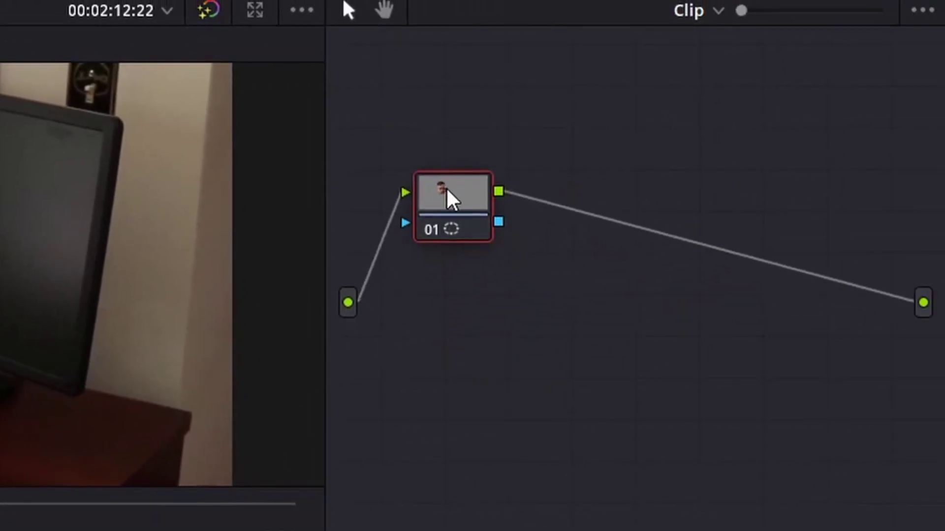
right_click(541, 325)
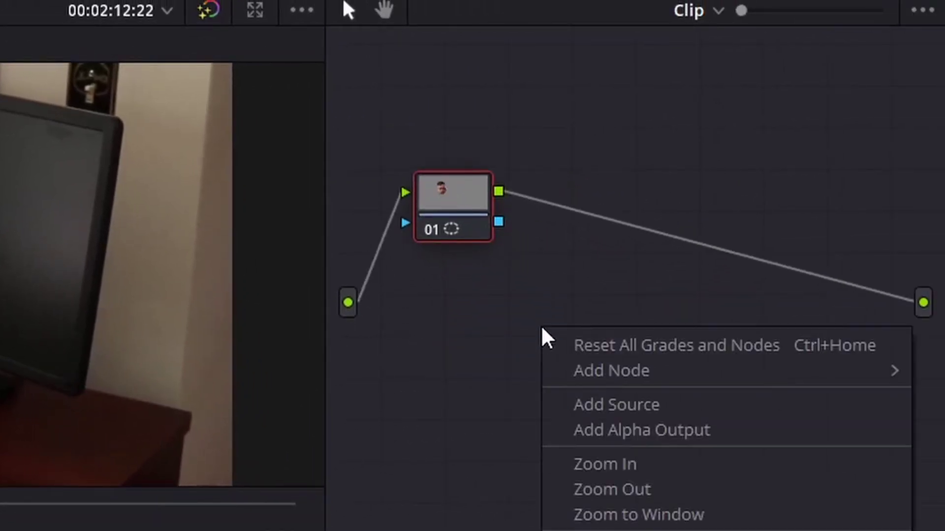
click(638, 430)
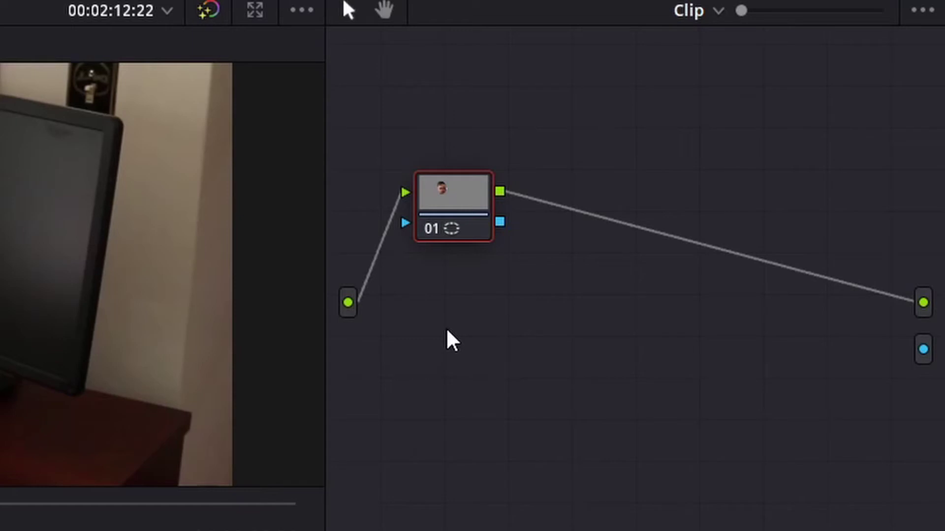
Connect node 01's key output to the new alpha output.
right_click(452, 340)
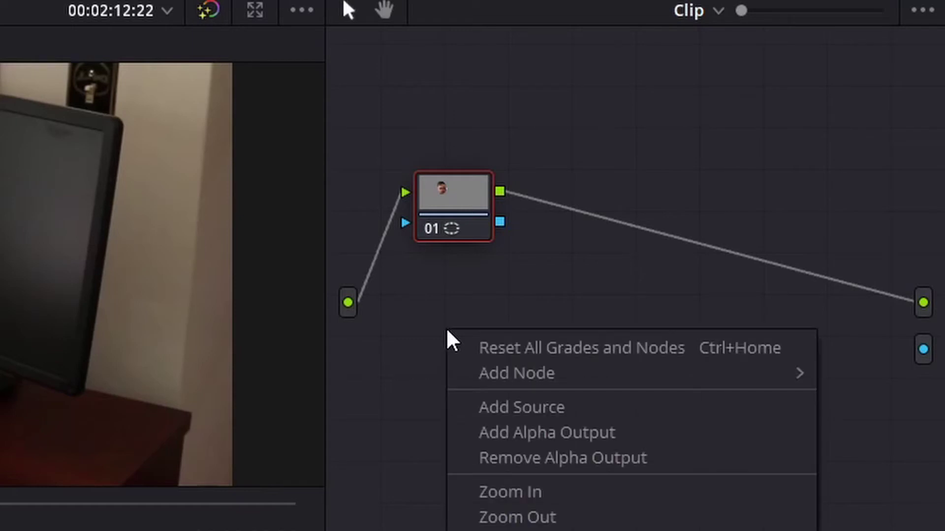
click(632, 433)
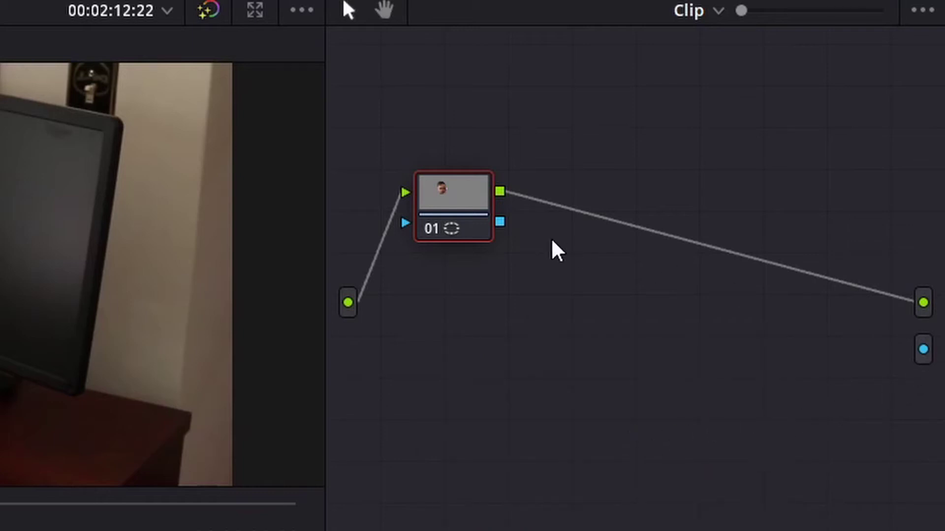
drag(499, 222, 923, 349)
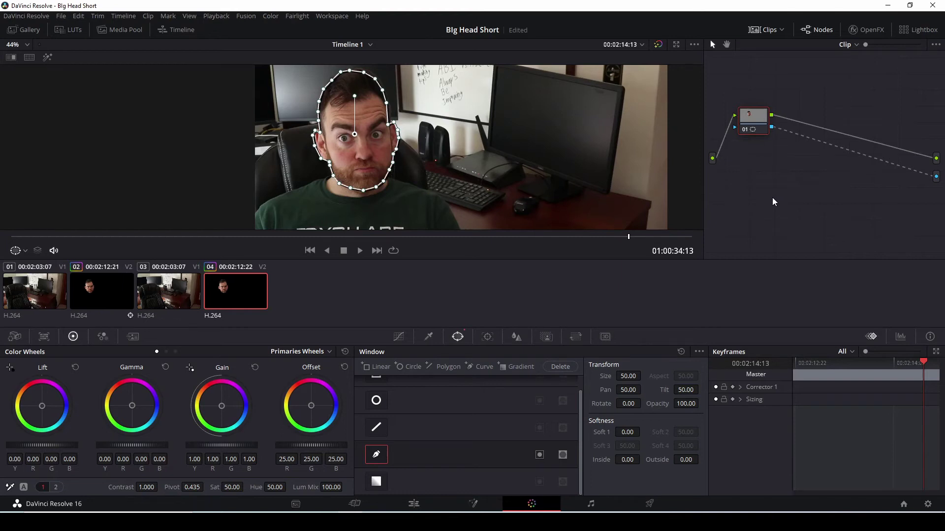
Drag node 01 slightly lower in the Node editor to free up space.
drag(758, 124, 761, 131)
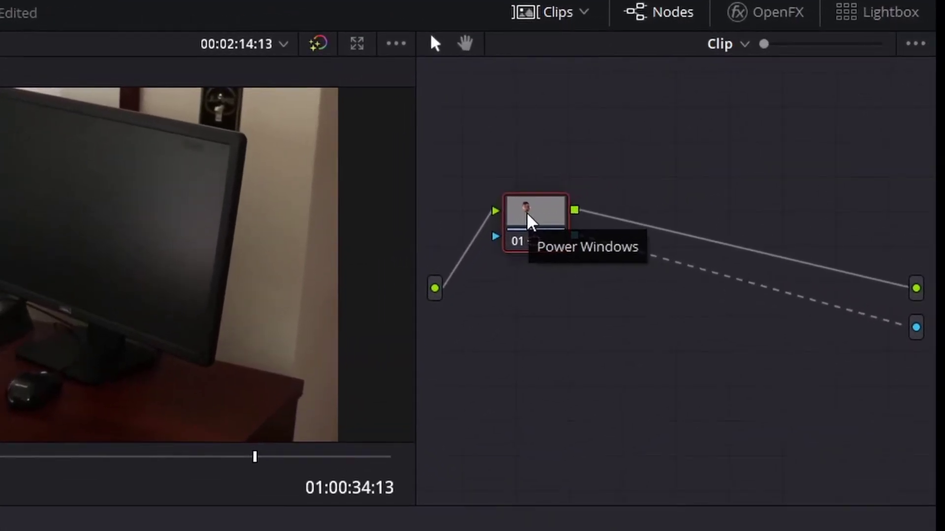
Add serial node 02 with Alt+S, remove the stray key link, and route node 01's key through node 02 to the output.
key(alt+s)
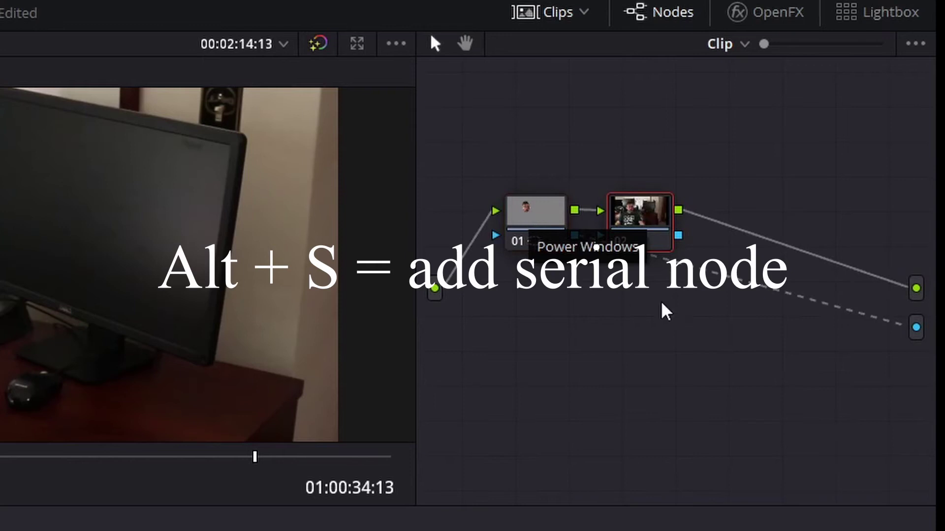
drag(645, 219, 706, 216)
right_click(633, 258)
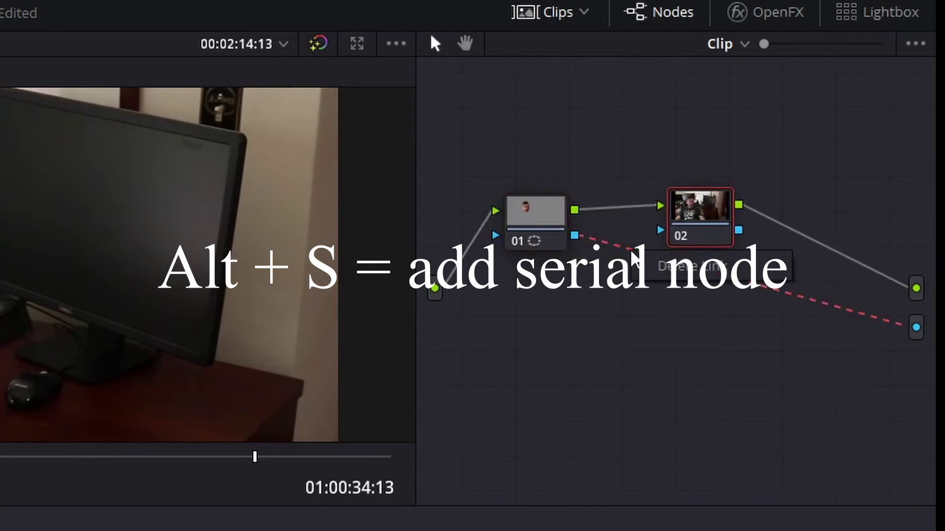
click(640, 263)
drag(574, 235, 660, 230)
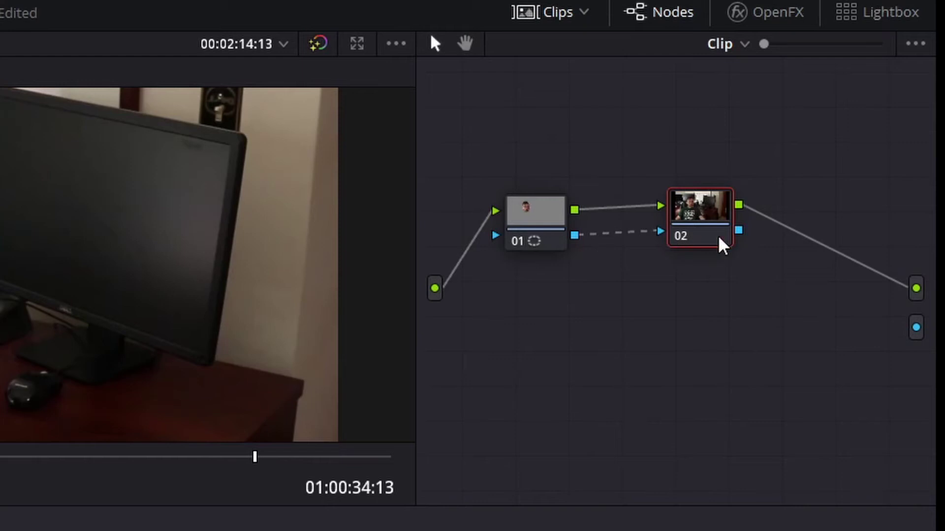
drag(739, 230, 916, 327)
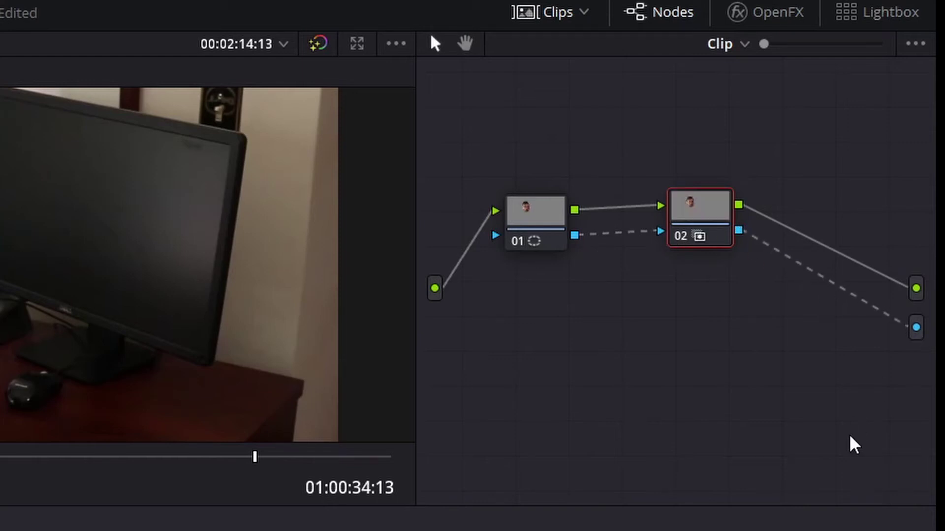
drag(713, 215, 680, 217)
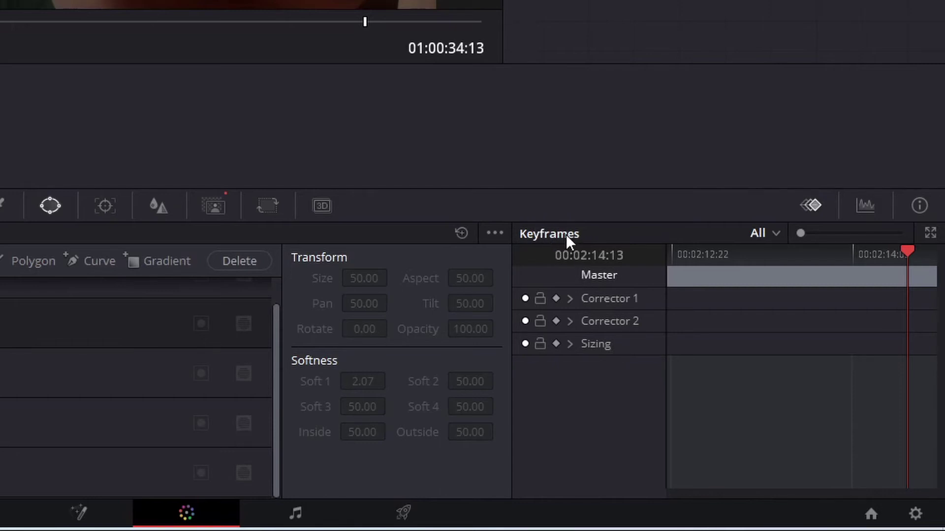
Keyframe Corrector 2 at 00:02:12:22 with Offset 25.08/24.96/24.86, then play from there.
click(862, 203)
click(819, 206)
drag(675, 253, 669, 248)
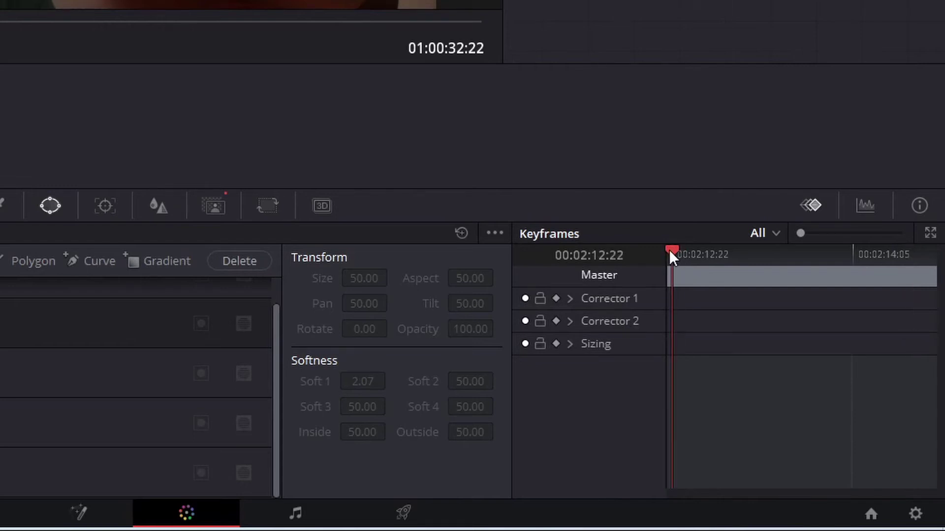
click(557, 321)
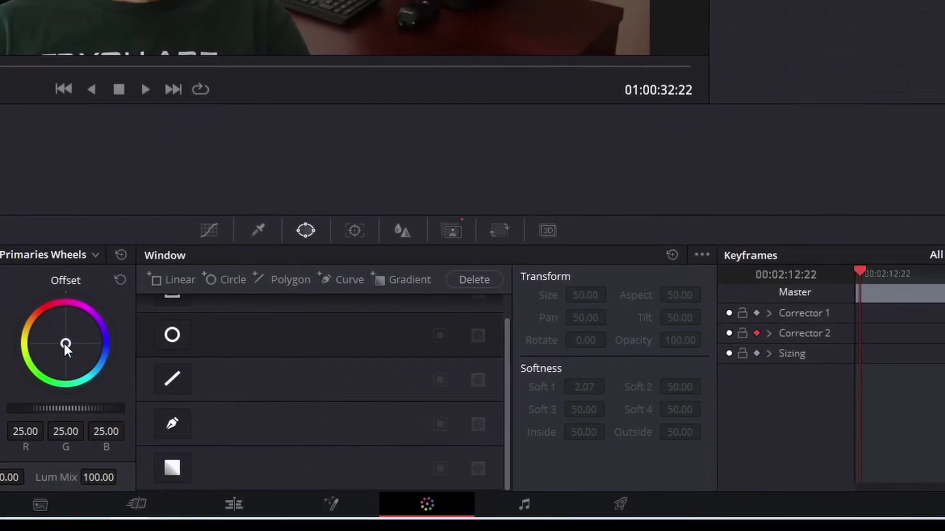
drag(64, 344, 66, 345)
key(space)
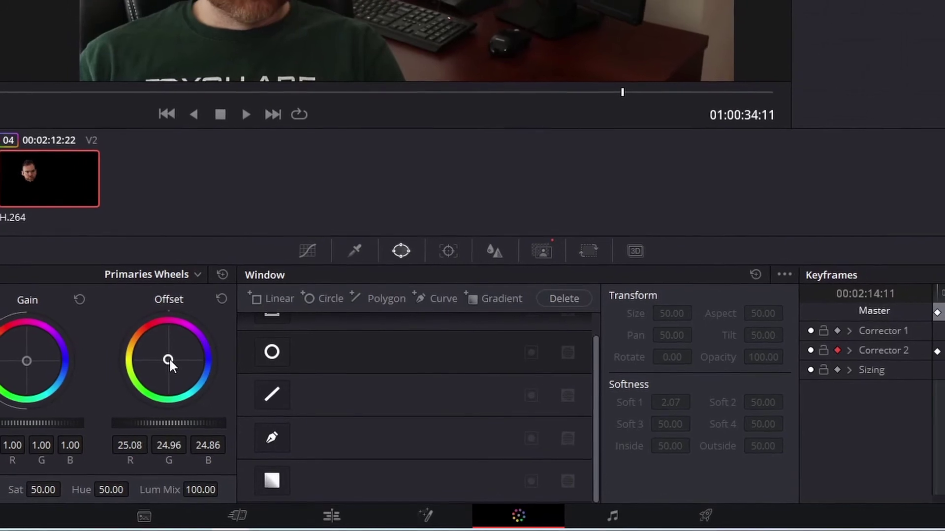
Push Offset to 56.94/17.49/2.64 near 00:02:14:11 for a red head, then preview from 00:02:12:22.
mouse_move(169, 358)
mouse_down()
mouse_move(155, 338)
mouse_move(174, 354)
mouse_up()
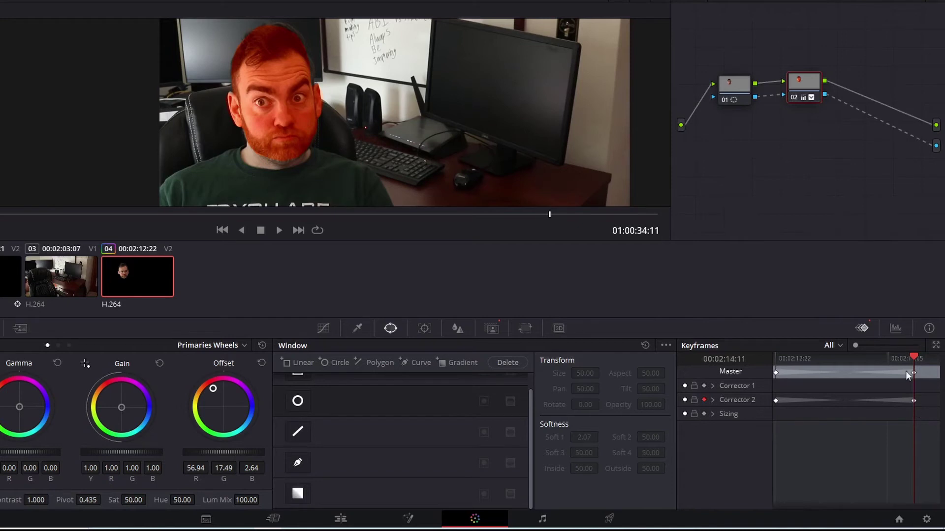
drag(915, 358, 775, 357)
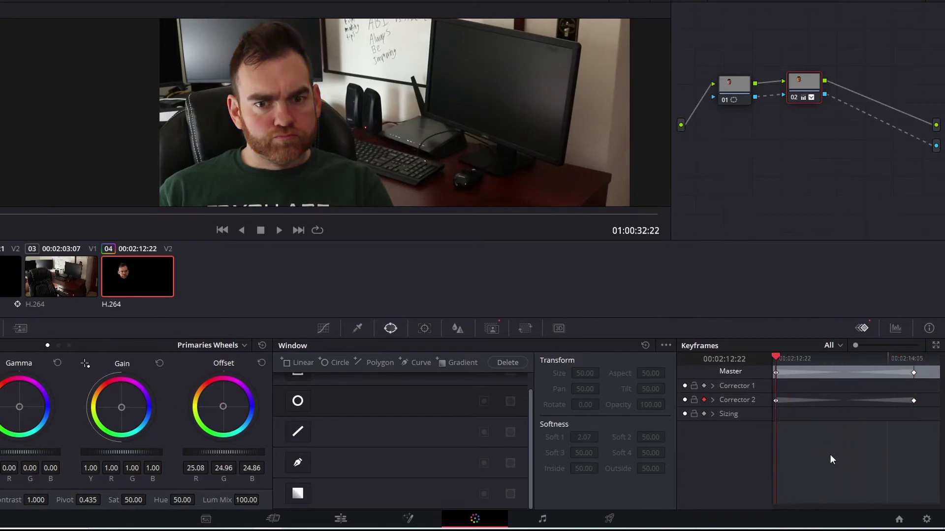
key(space)
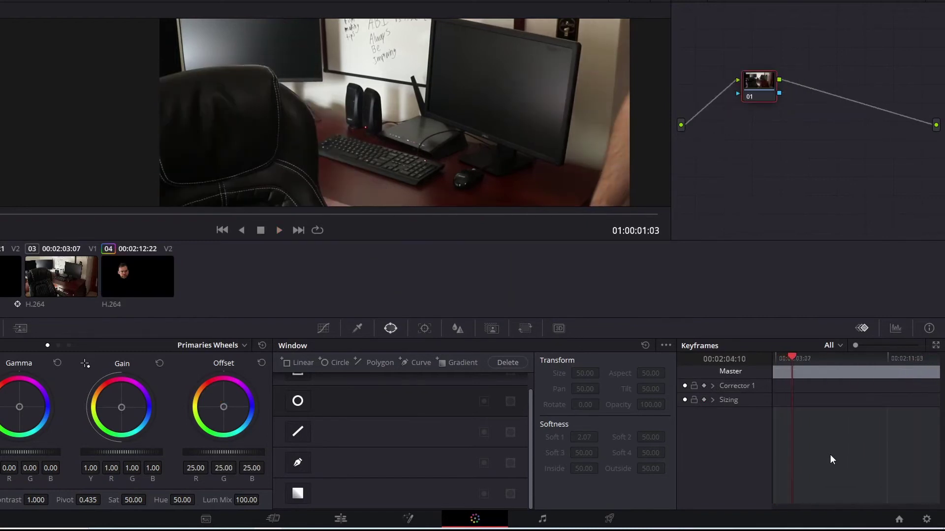
On the Edit page, play the Video 2 red-head clip and park at 01:00:32:22.
click(340, 518)
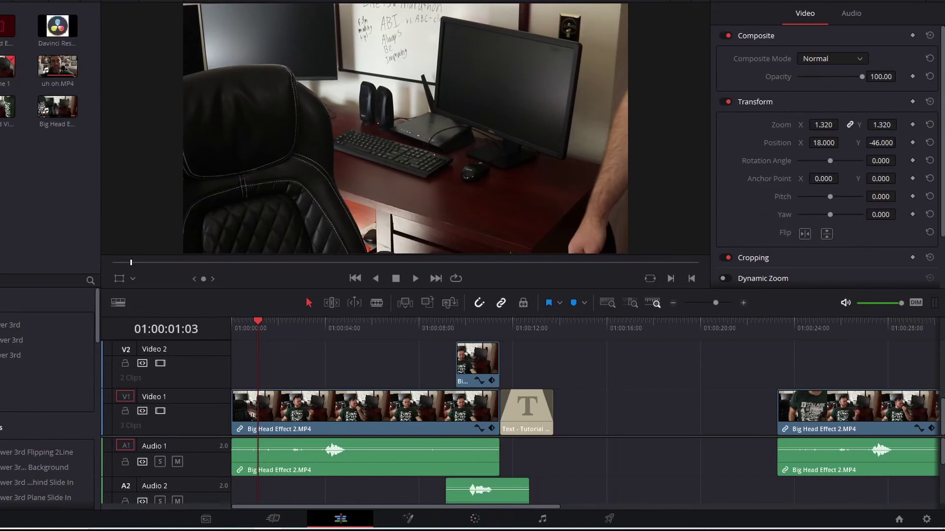
drag(538, 507, 703, 497)
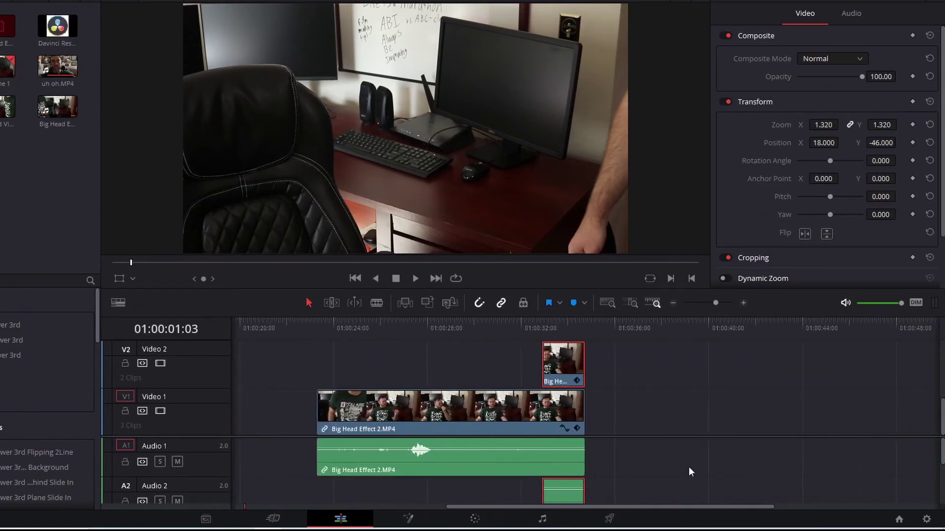
click(525, 341)
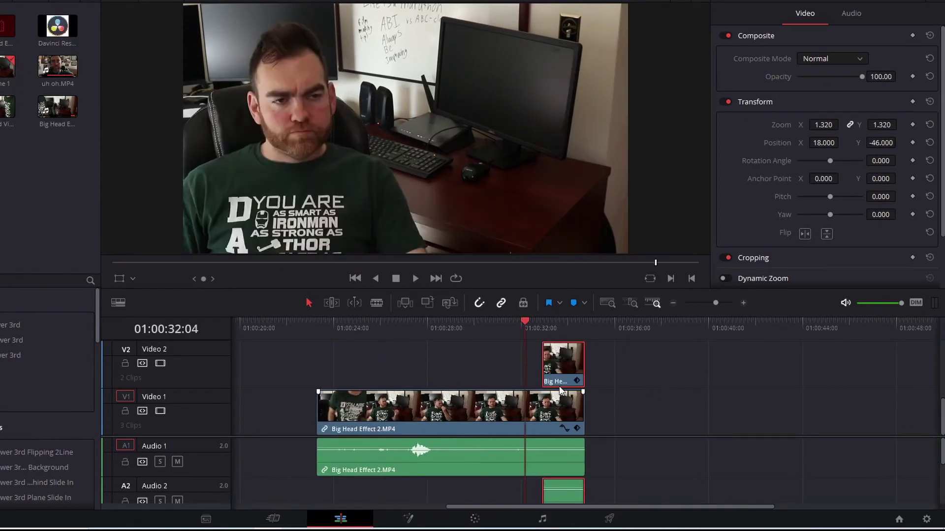
key(space)
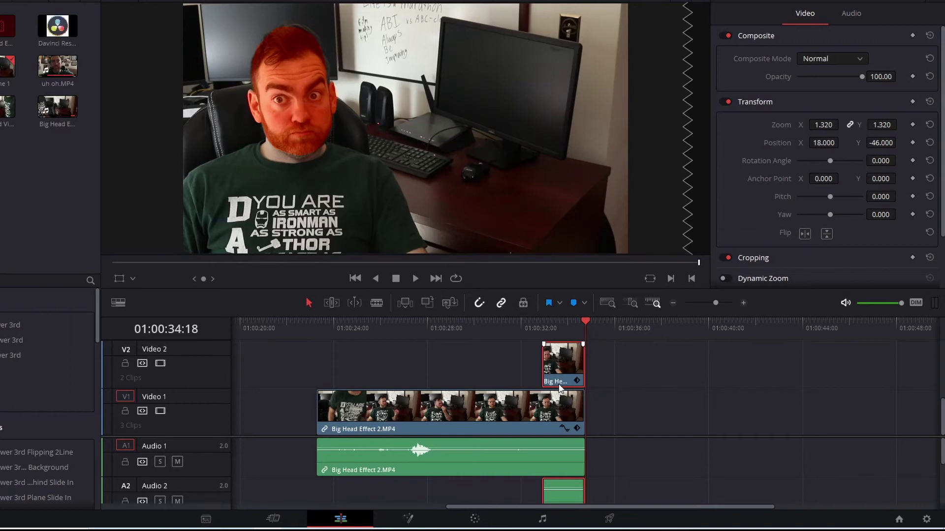
click(542, 325)
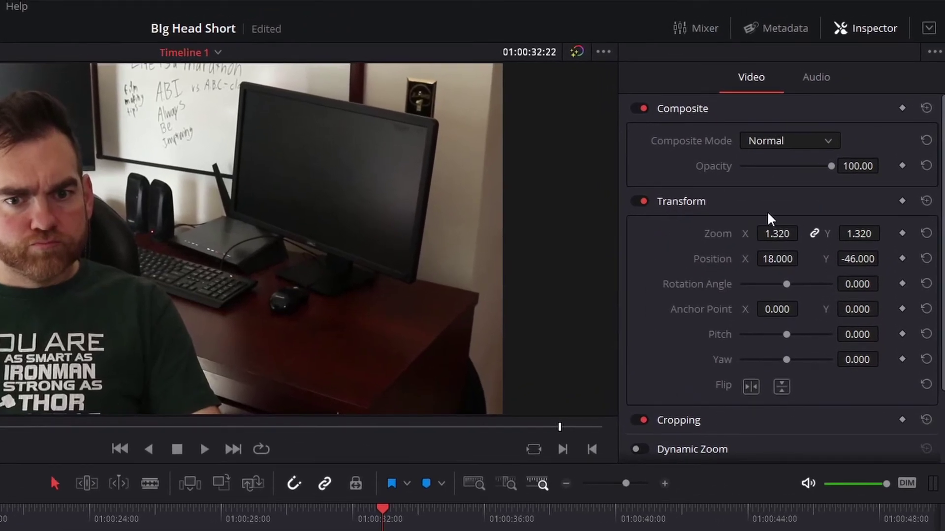
Keyframe the clip's Zoom 1.320 and Position 18, -46 in the Inspector's Transform section.
click(877, 29)
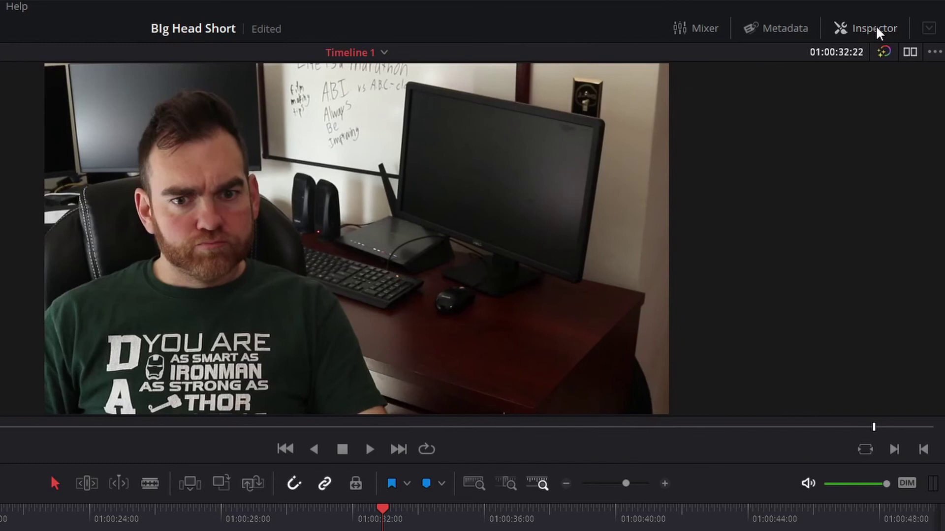
click(877, 28)
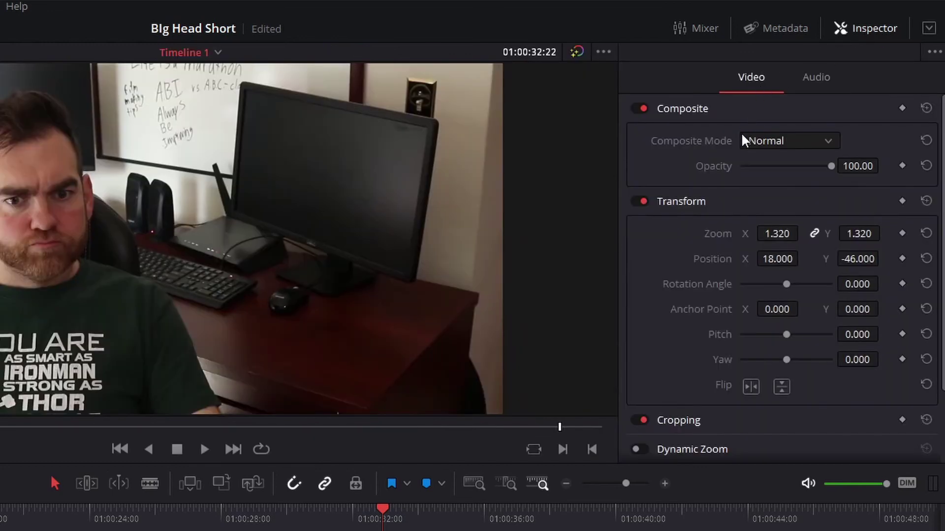
scroll(702, 271, down, 2)
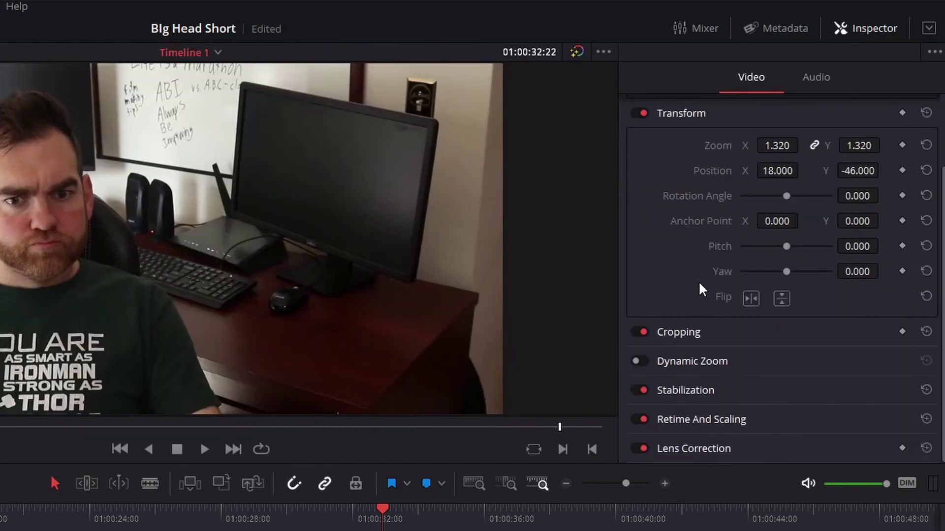
scroll(701, 283, up, 2)
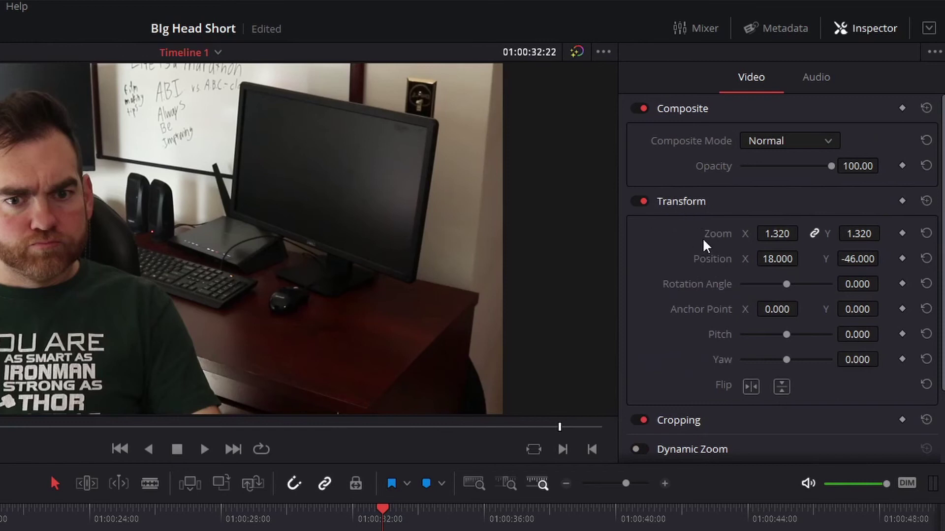
click(902, 233)
click(903, 258)
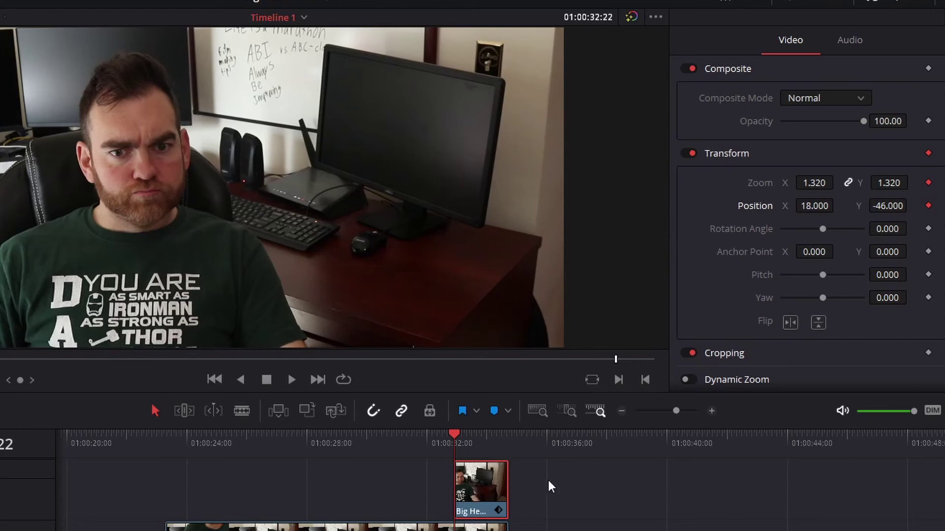
At 01:00:33:22 raise Zoom to 1.750 with Position X 164, then return to 01:00:32:22.
key(space)
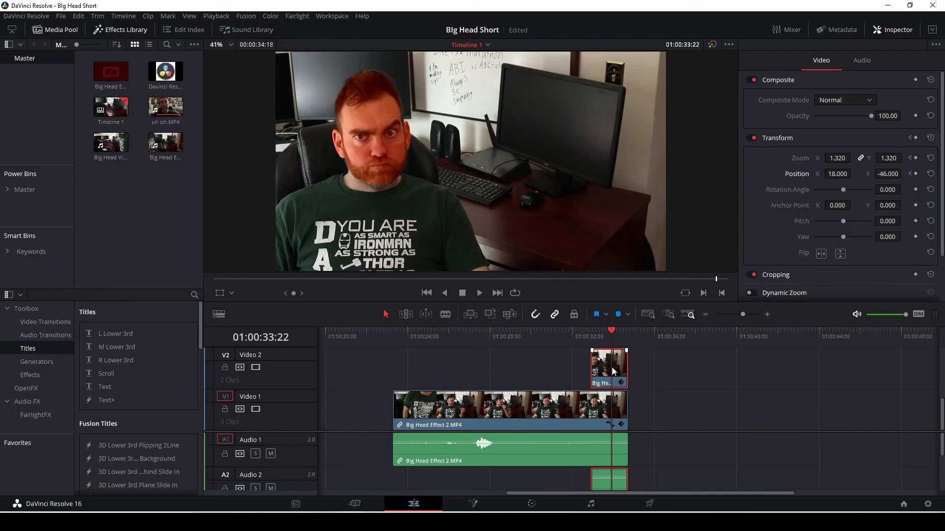
drag(830, 158, 868, 174)
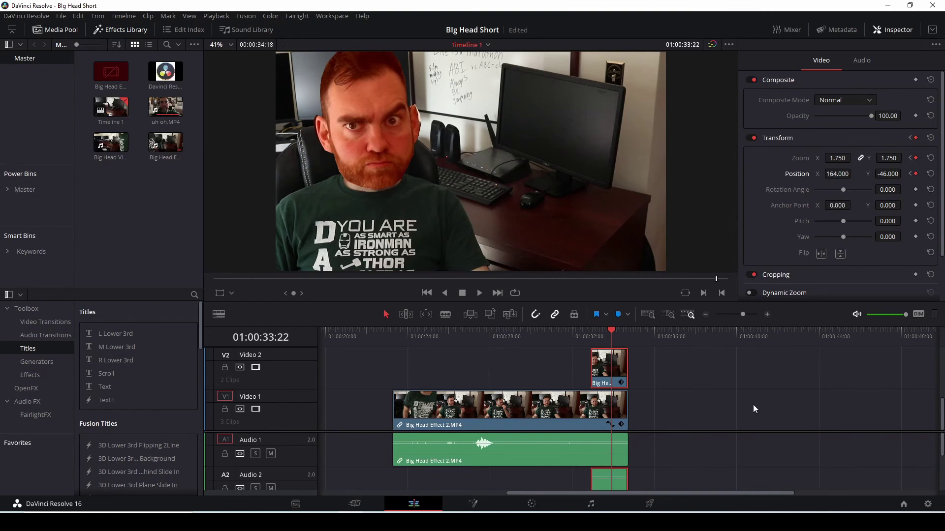
click(589, 335)
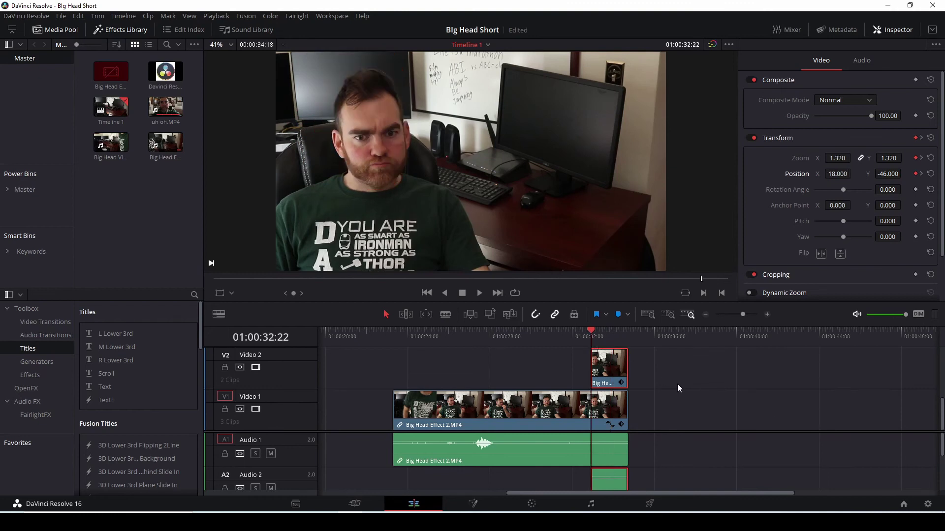
Play back the head growing and turning red, passing Zoom 1.607 at 01:00:33:14.
key(space)
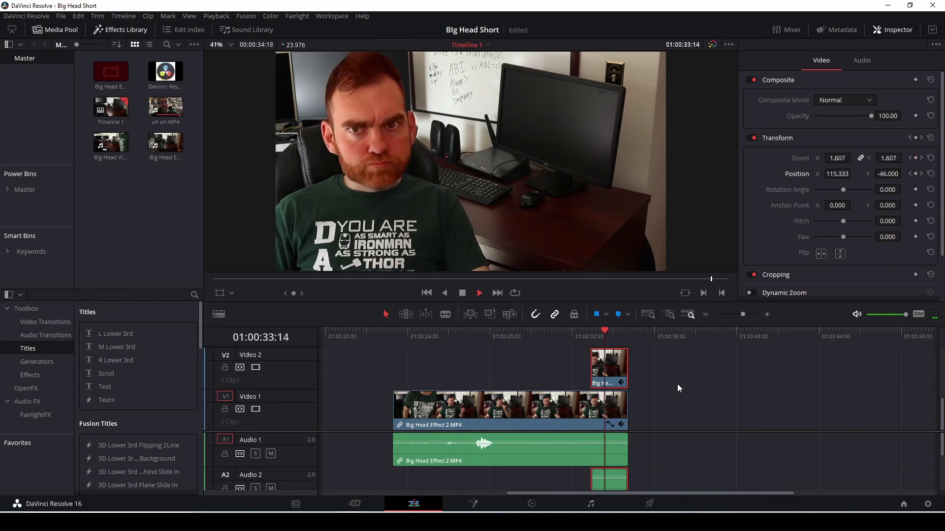